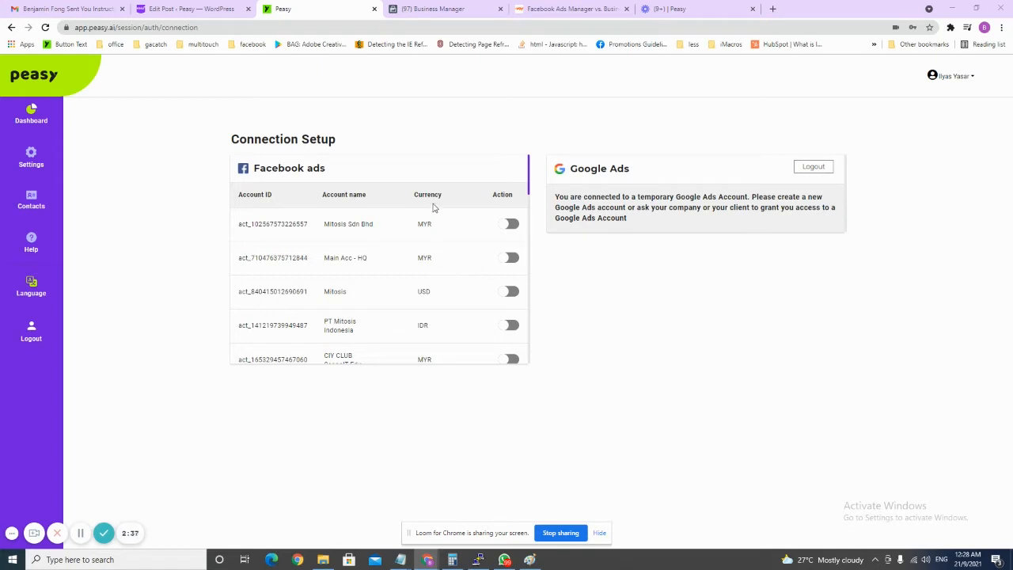
# Review Peasy's list of connectable Facebook ad accounts, then return to the Business Manager home page.
pyautogui.scroll(-3, 436, 208)
pyautogui.scroll(2, 434, 207)
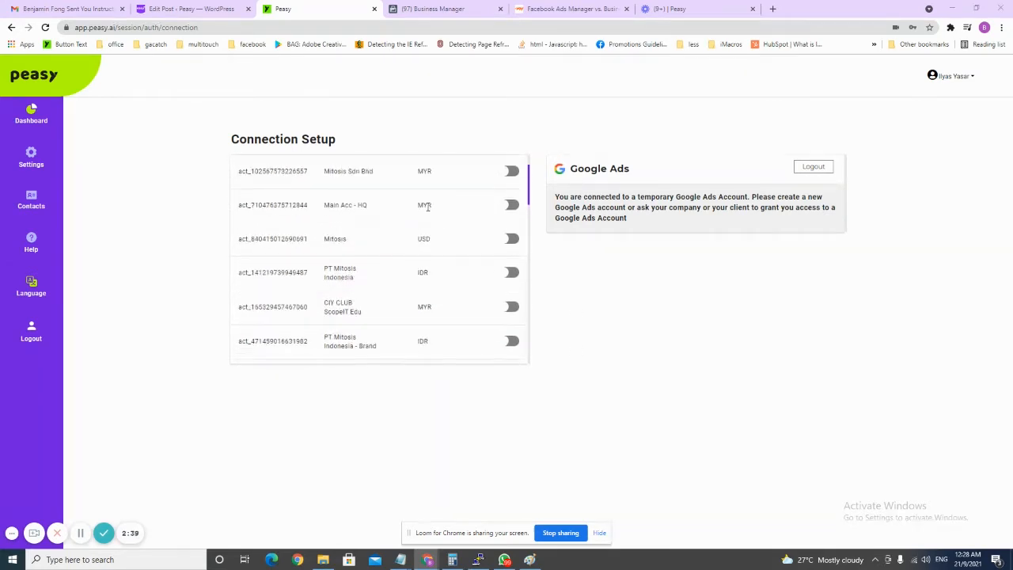
pyautogui.scroll(2, 420, 222)
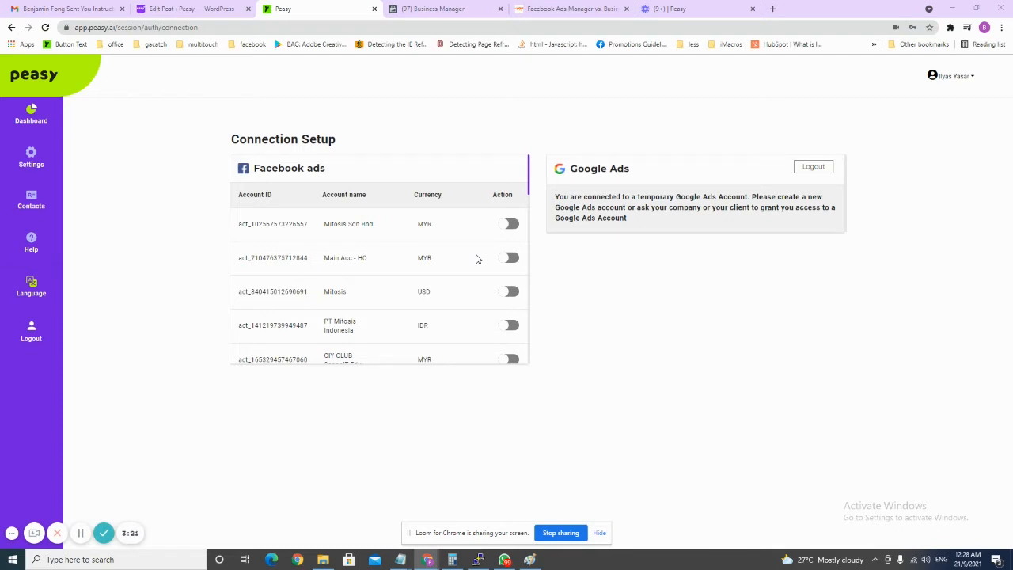
pyautogui.click(466, 7)
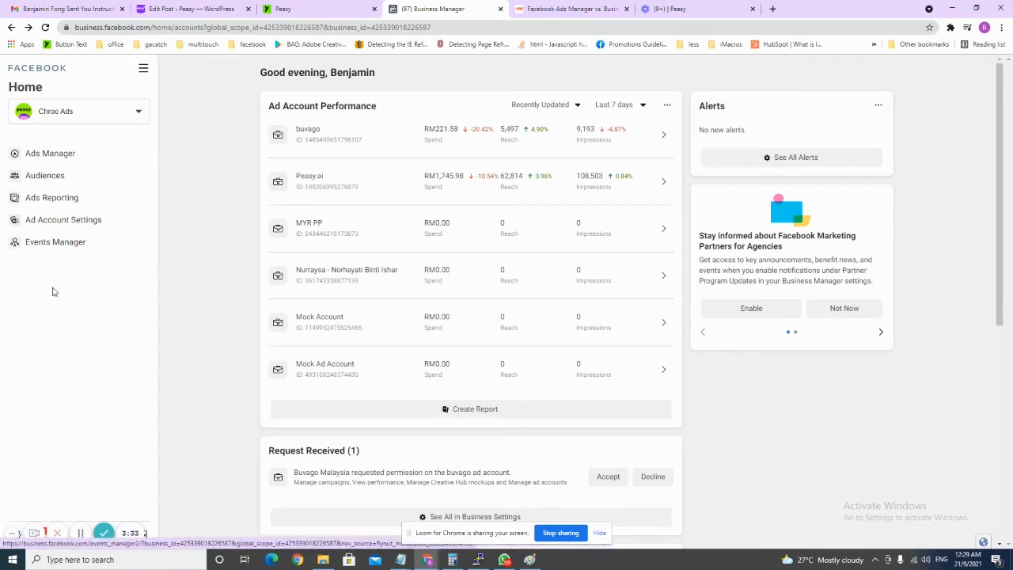
# Go to Business Settings and open Accounts > Ad Accounts for Chroo Ads.
pyautogui.click(25, 526)
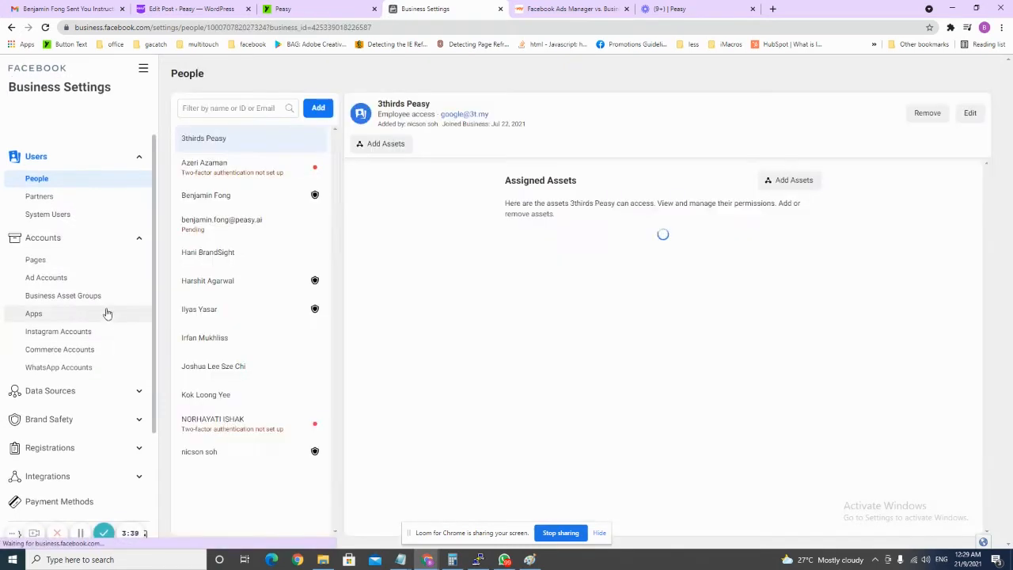
pyautogui.click(68, 240)
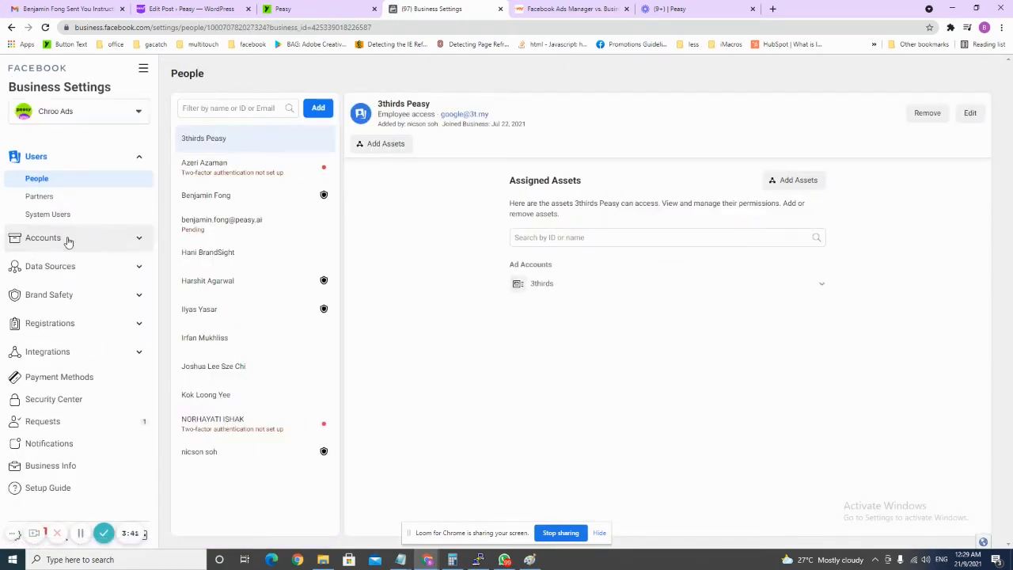
pyautogui.click(67, 240)
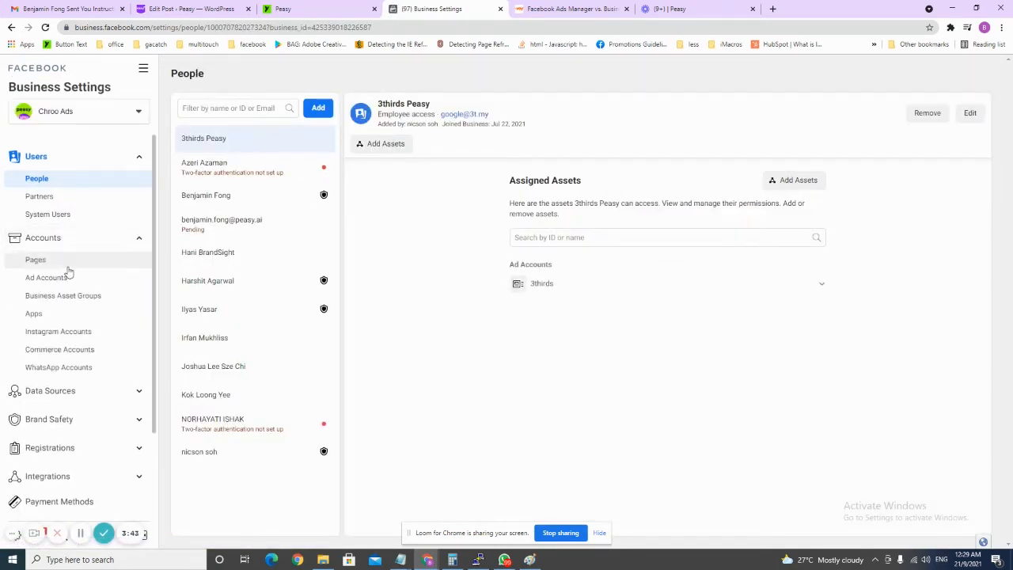
pyautogui.click(47, 278)
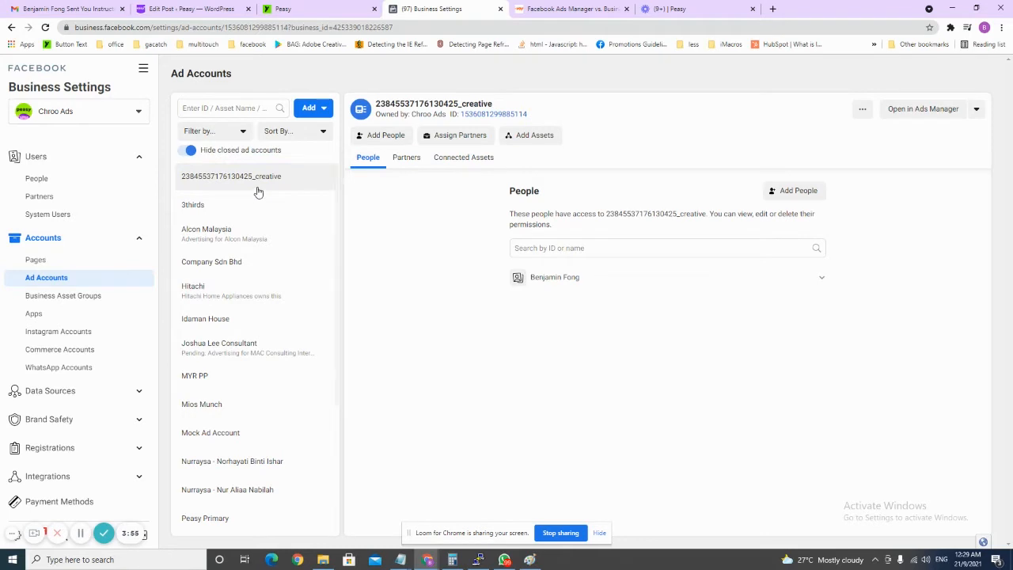
pyautogui.click(293, 8)
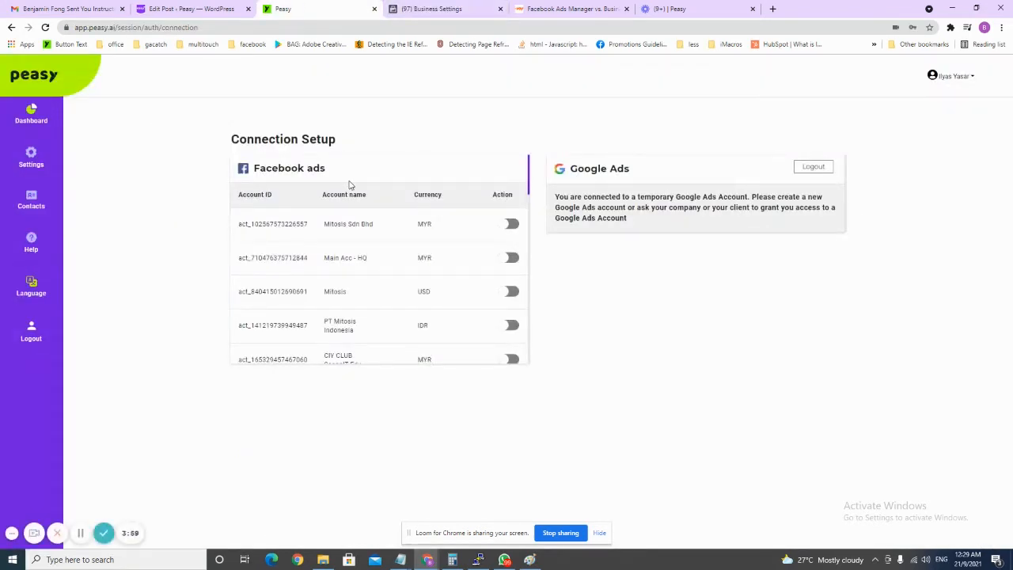
pyautogui.click(432, 8)
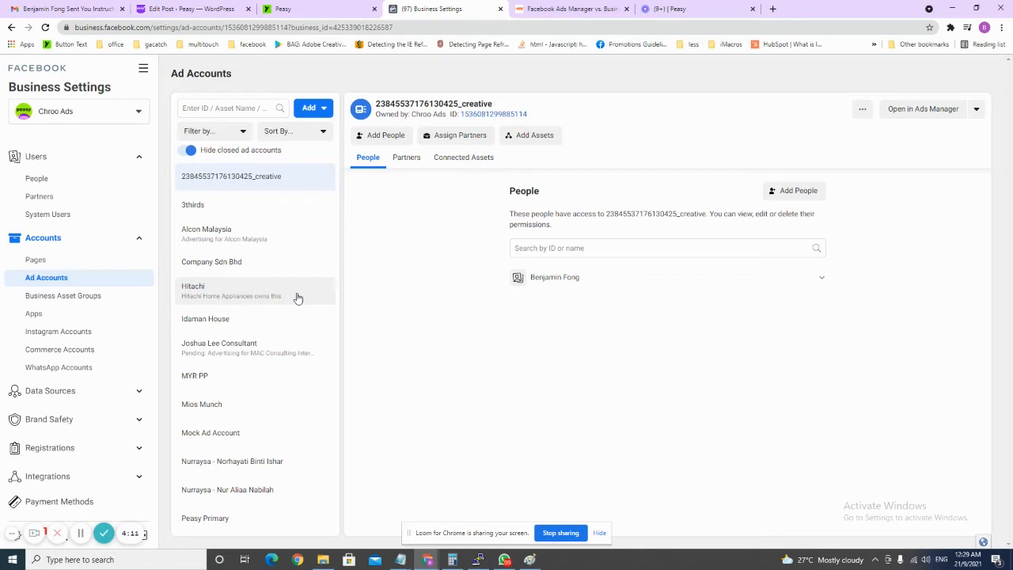
pyautogui.click(310, 110)
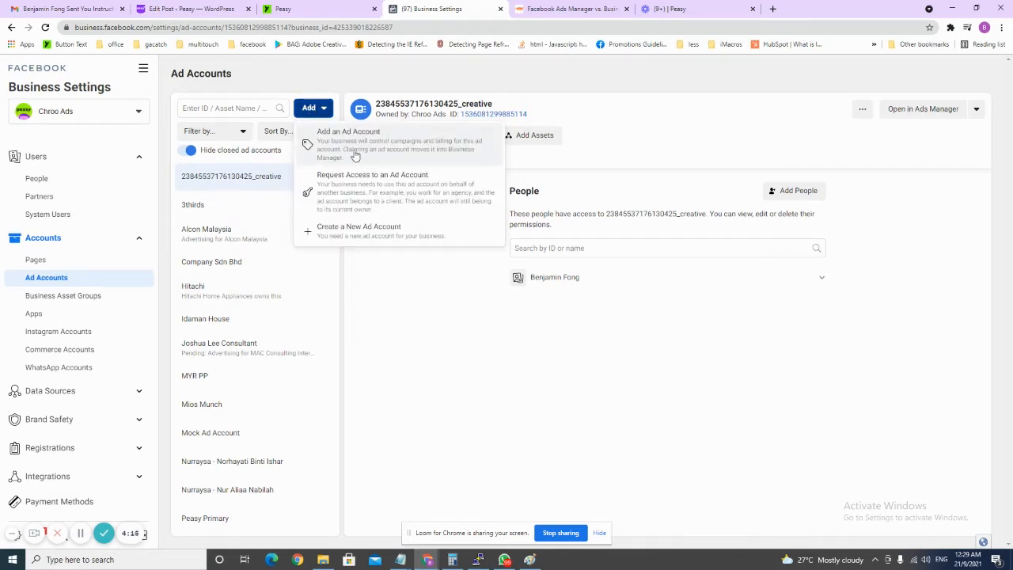
# Start the Create a New Ad Account form at the name field, then go back to Peasy's Connection Setup.
pyautogui.click(385, 238)
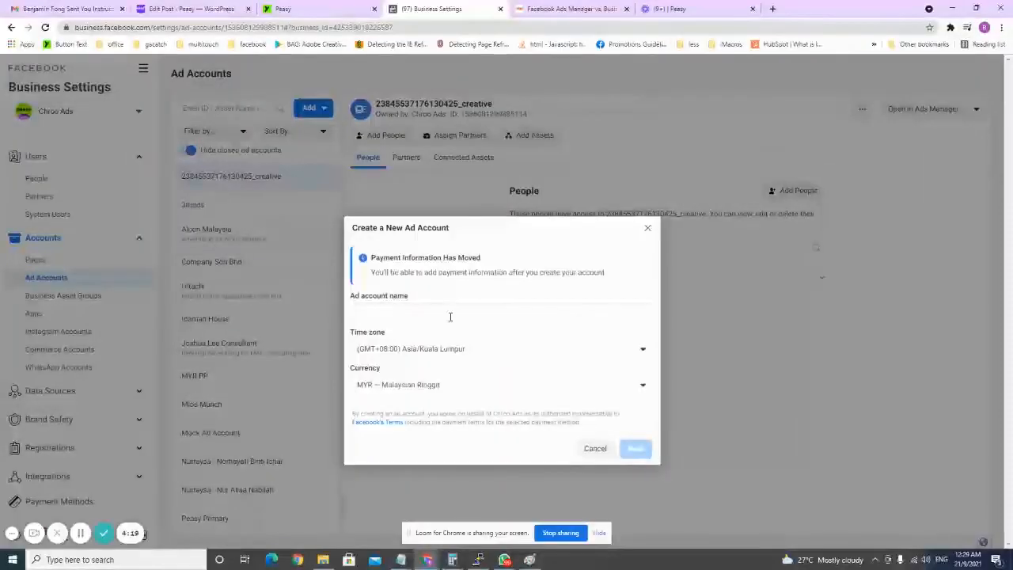
pyautogui.click(448, 316)
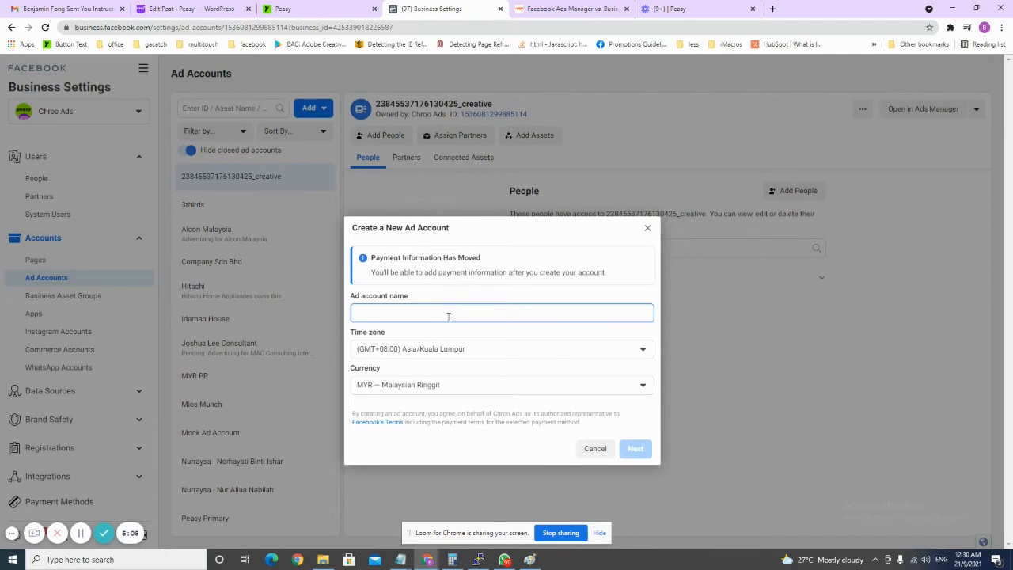
pyautogui.click(296, 9)
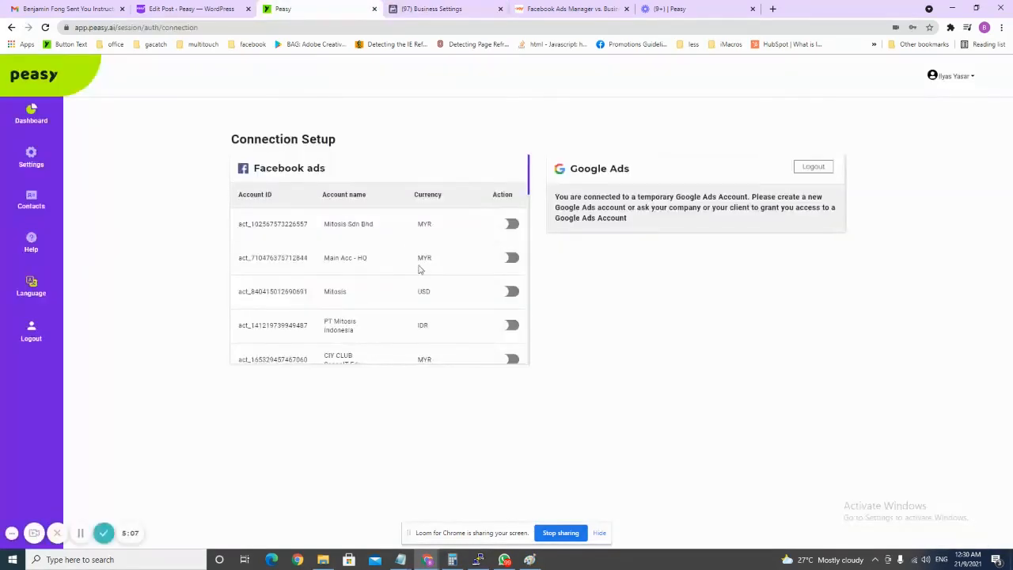
# Check that the Peasy.ai (MYR) ad account is switched on in Peasy, then return to the new ad account form.
pyautogui.scroll(-5, 419, 269)
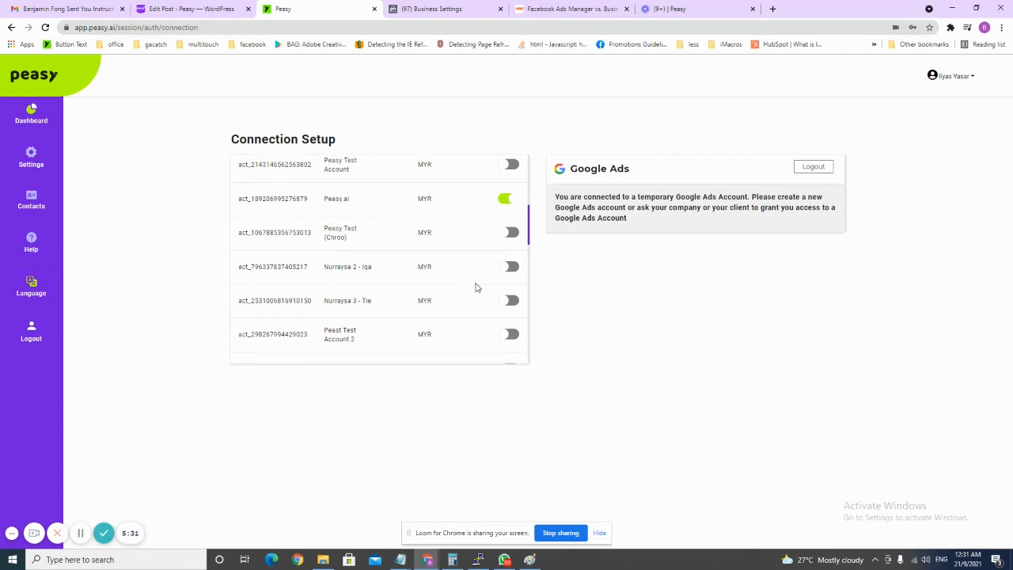
pyautogui.scroll(2, 490, 256)
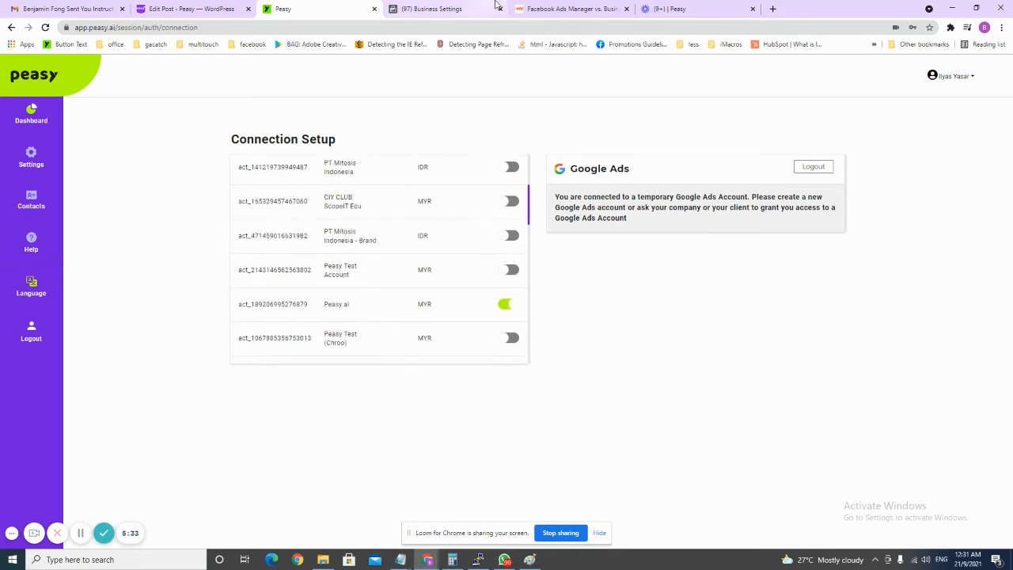
pyautogui.click(472, 10)
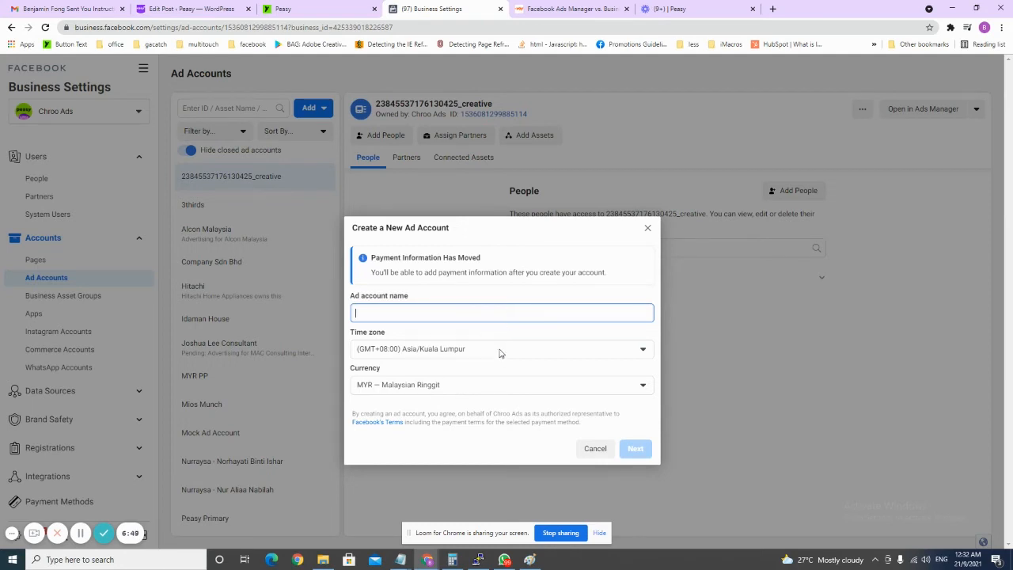
# Enter 'name' as the ad account name and click Next, then close the form without creating the account.
pyautogui.click(472, 308)
pyautogui.write('name')
pyautogui.click(636, 448)
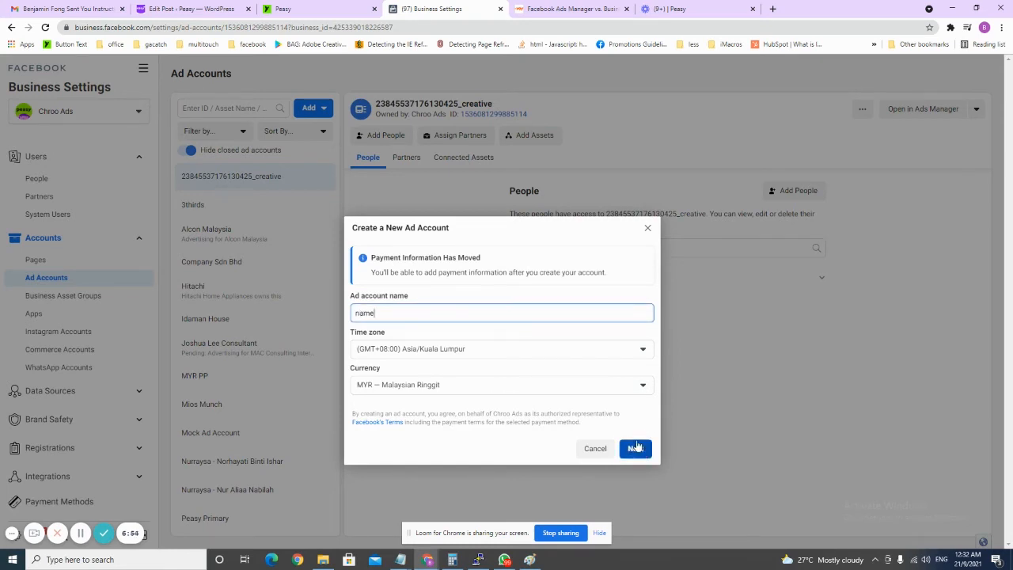
pyautogui.click(648, 229)
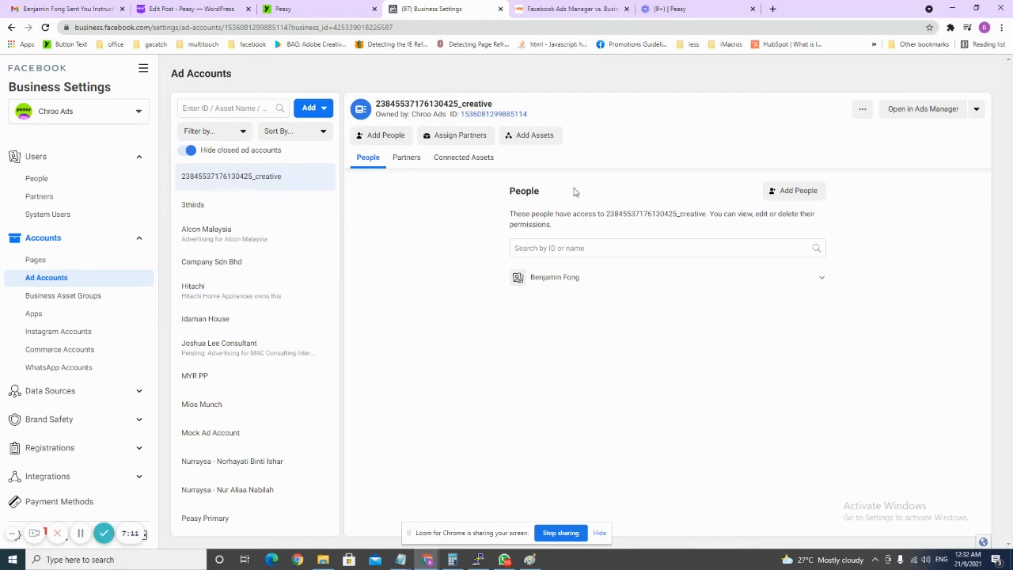
# Add a team member to Alcon Malaysia with manage-campaigns and full Manage Ad Account permissions.
pyautogui.click(277, 236)
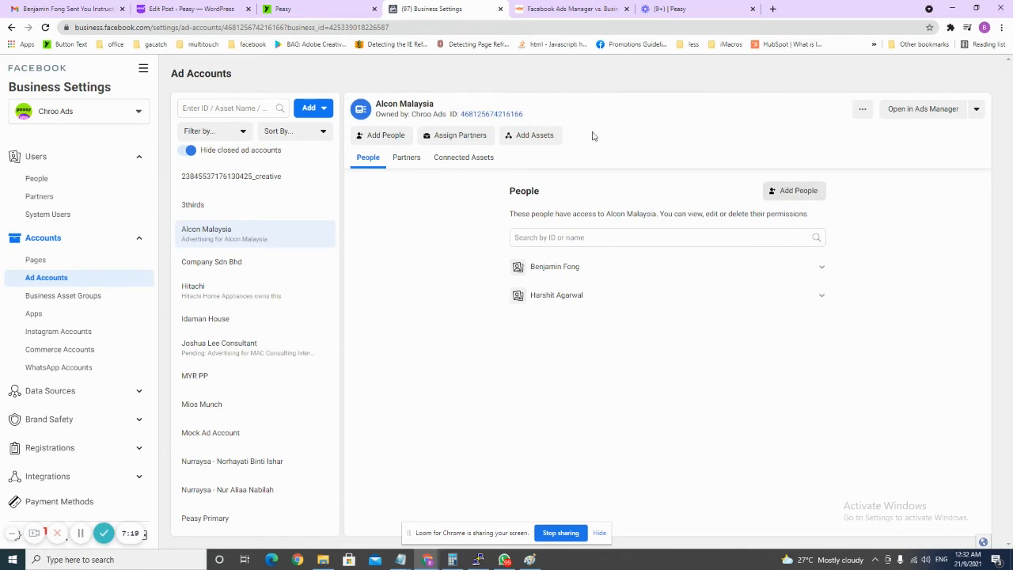
pyautogui.click(344, 8)
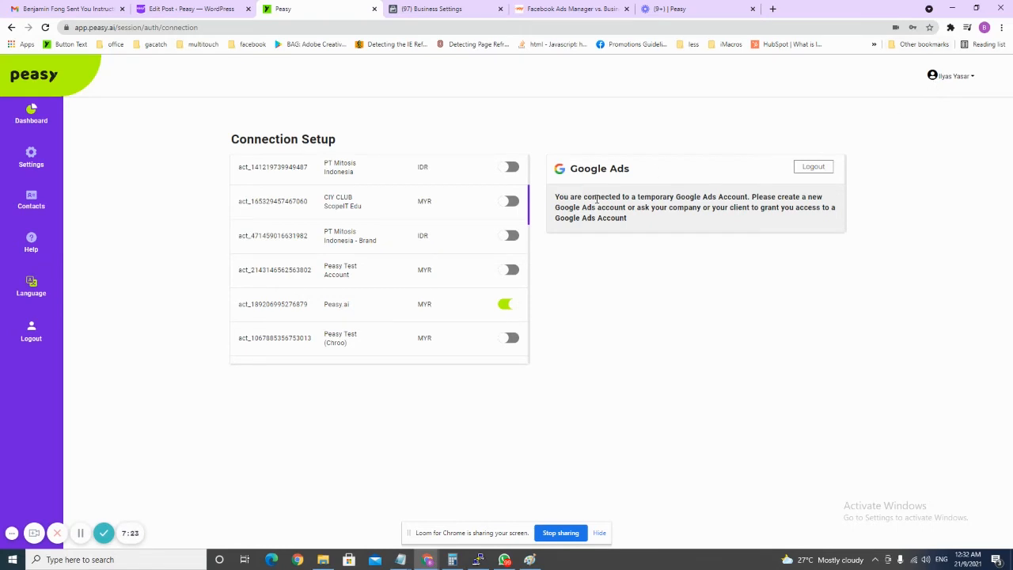
pyautogui.click(434, 8)
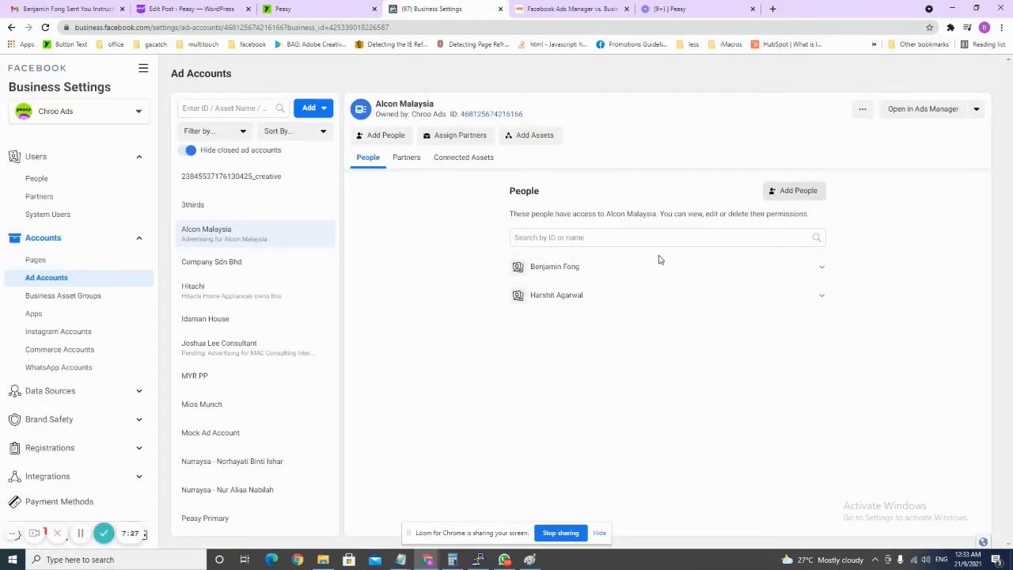
pyautogui.click(785, 199)
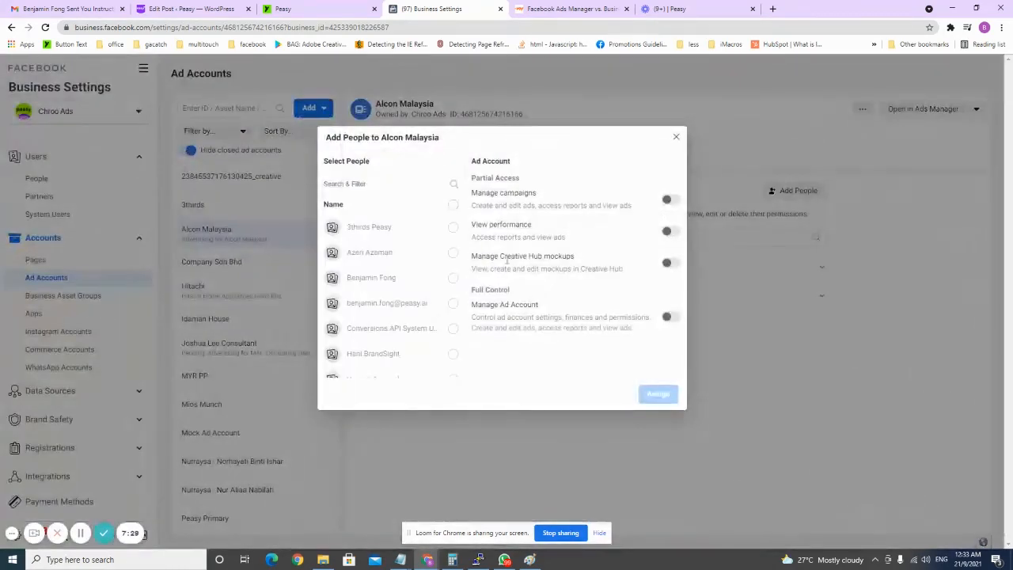
pyautogui.doubleClick(448, 257)
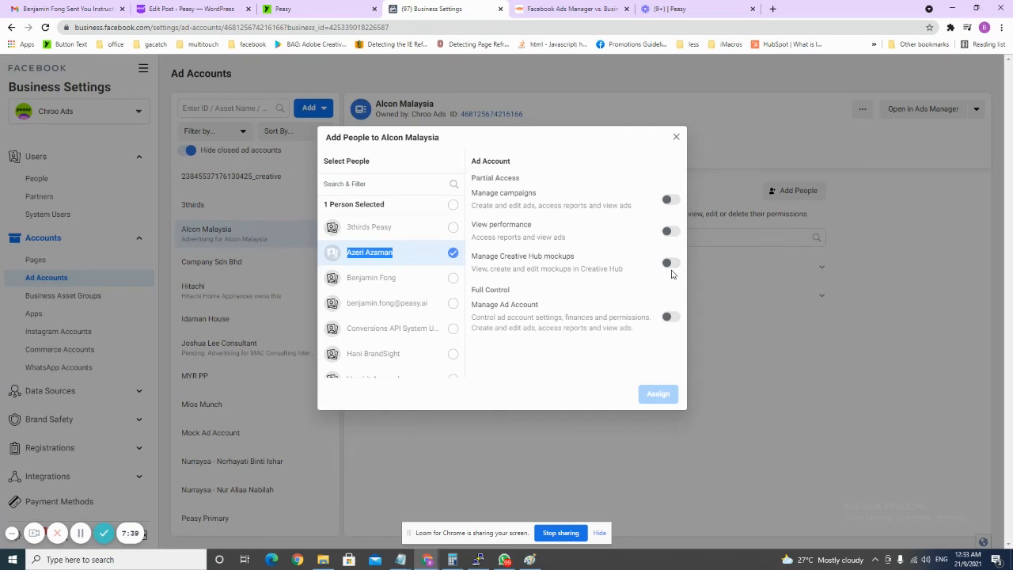
pyautogui.click(670, 201)
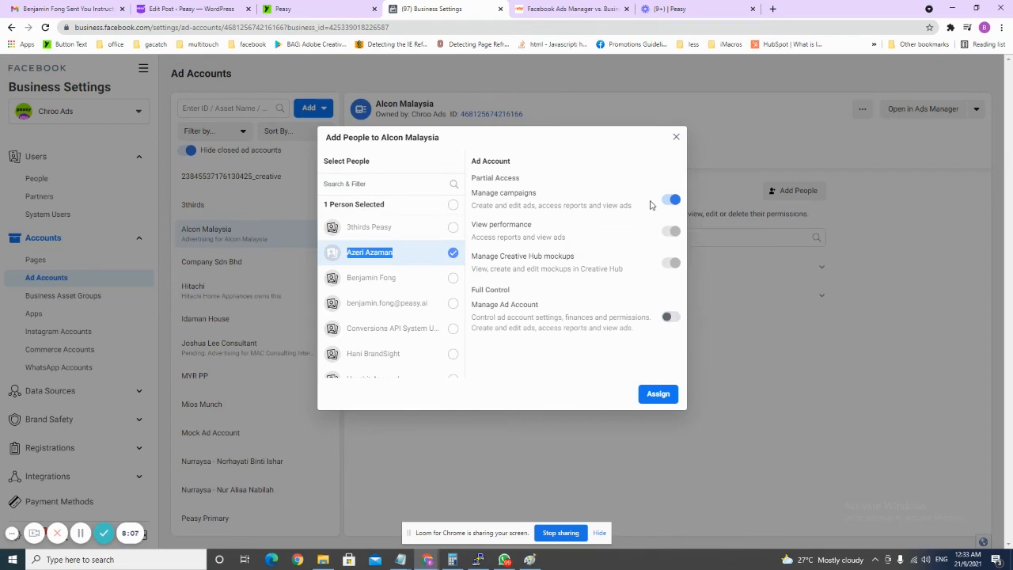
pyautogui.click(679, 317)
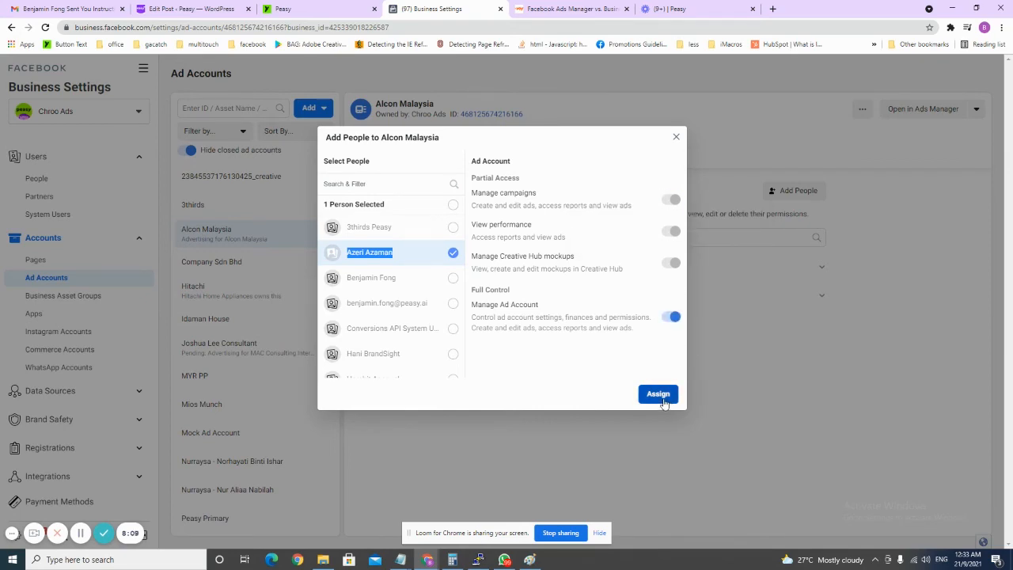
pyautogui.click(657, 393)
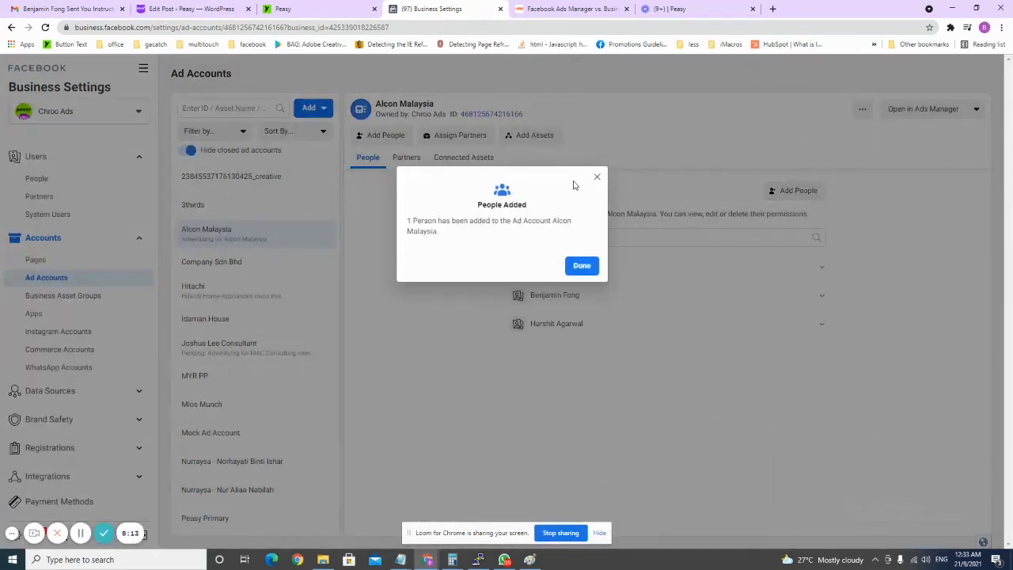
pyautogui.click(581, 265)
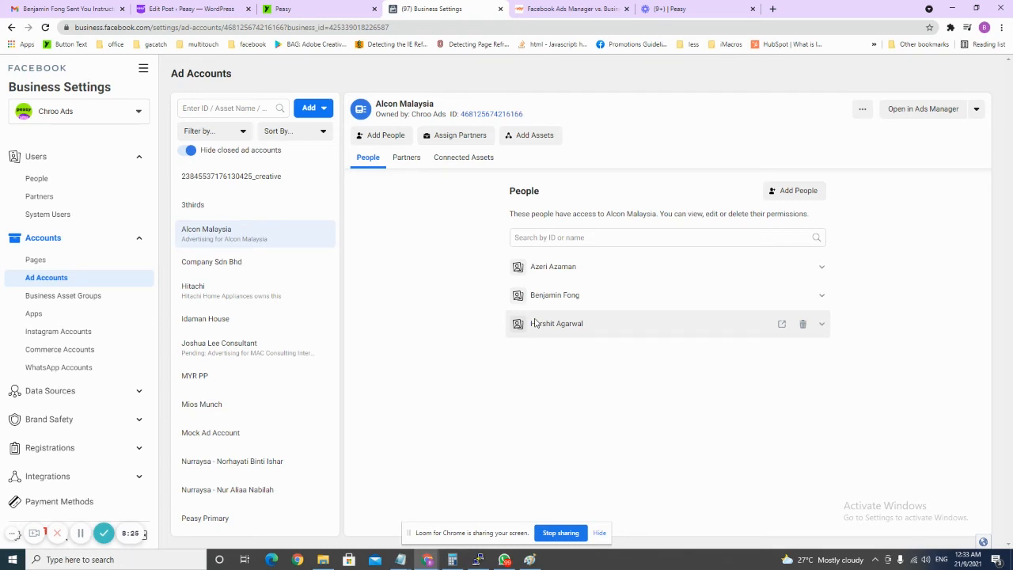
# Edit the Alcon Malaysia ad account and open its payment method in Ads Manager.
pyautogui.click(862, 110)
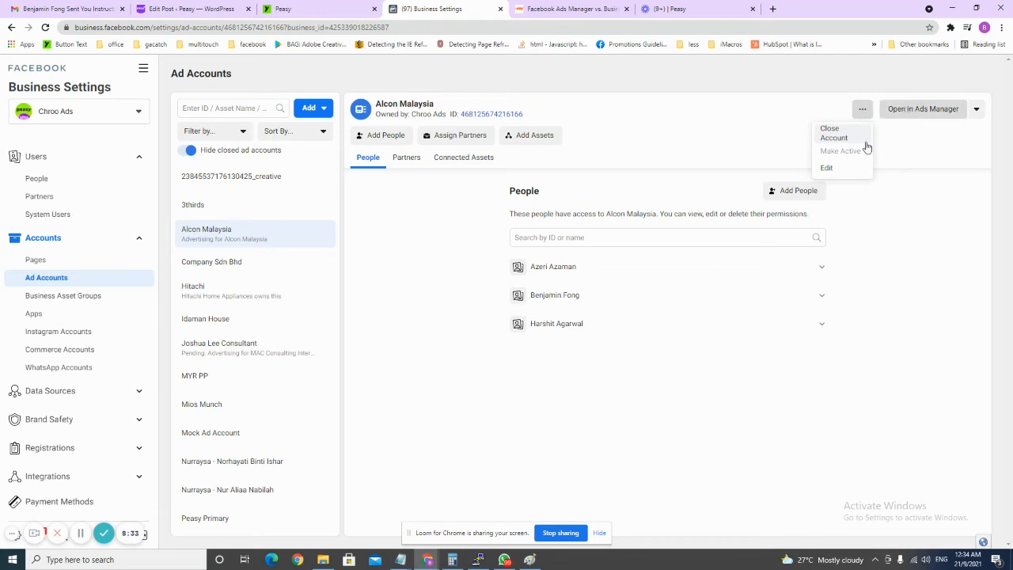
pyautogui.click(849, 168)
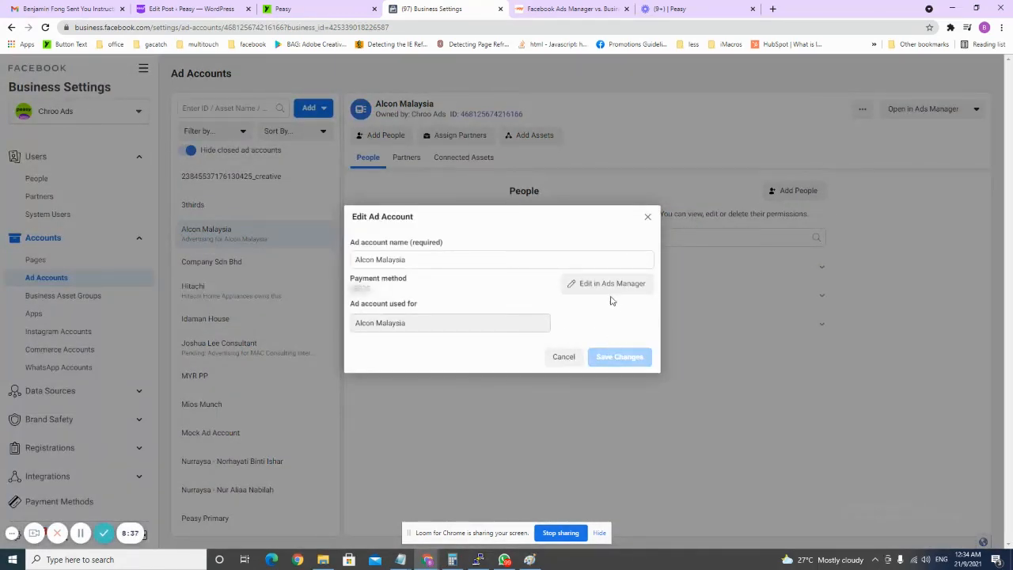
pyautogui.click(608, 284)
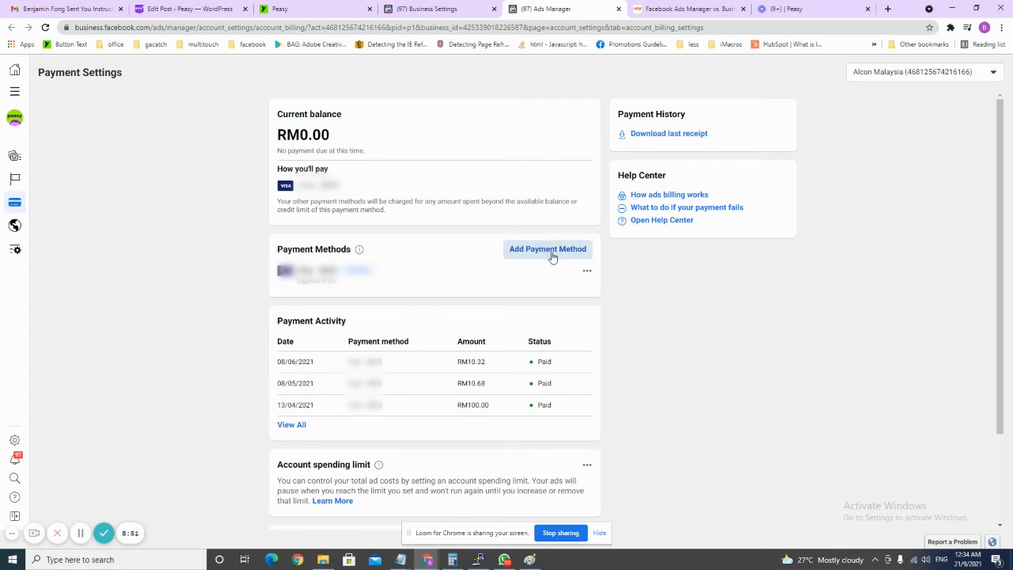
pyautogui.scroll(-1, 549, 255)
pyautogui.scroll(-1, 490, 350)
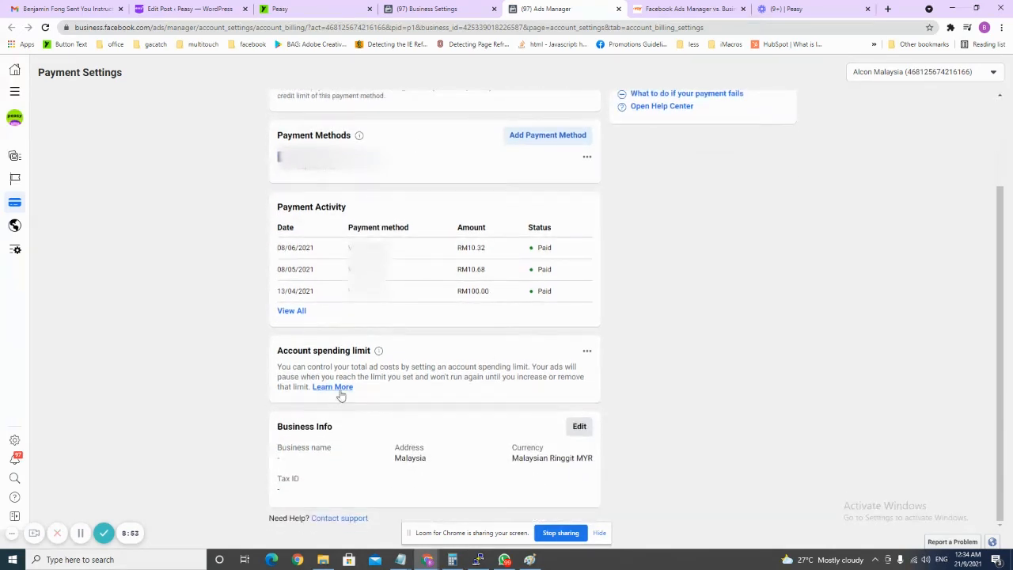
pyautogui.click(586, 352)
pyautogui.click(600, 367)
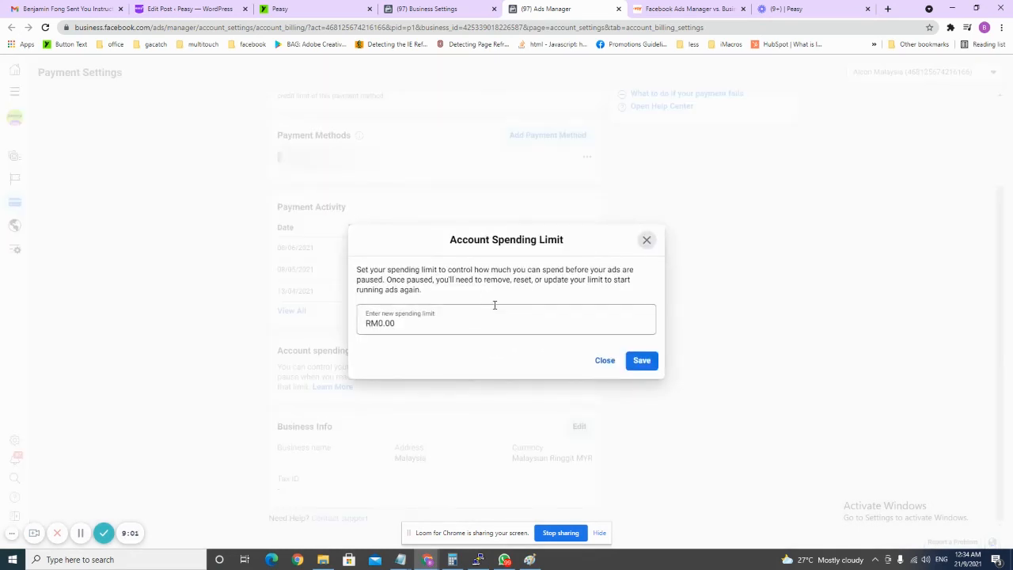
pyautogui.click(381, 326)
pyautogui.write('200')
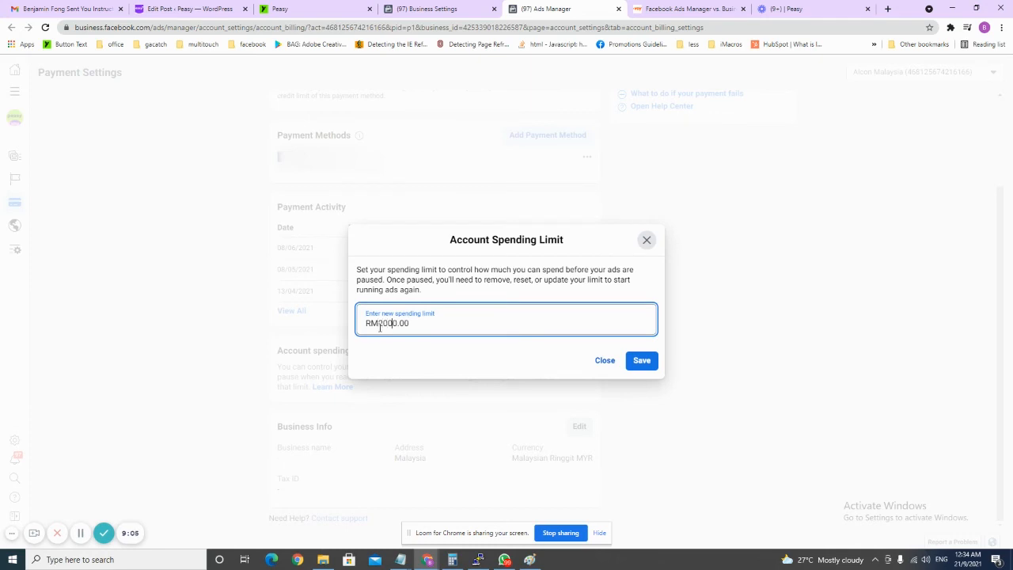
pyautogui.moveTo(453, 558)
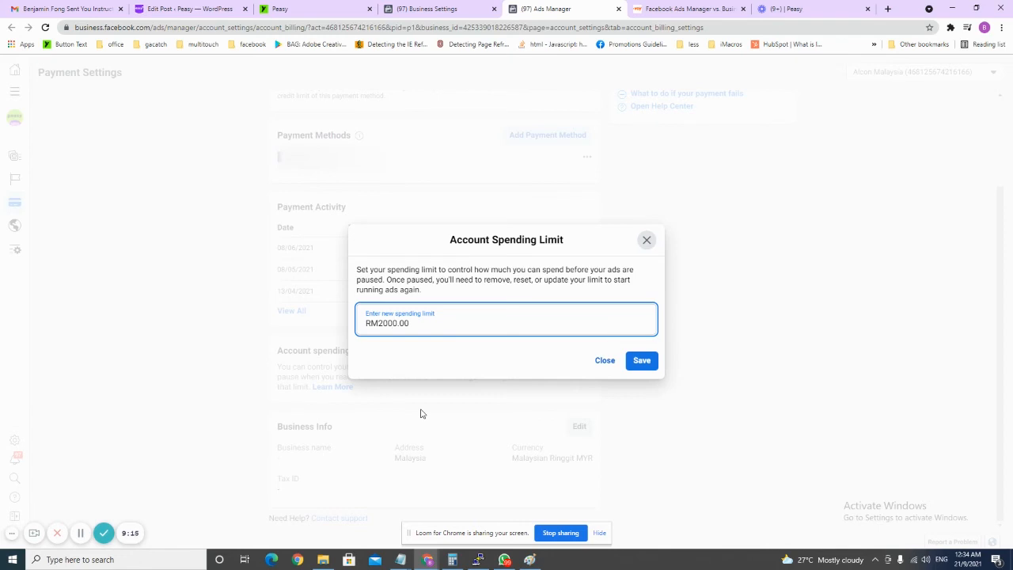
pyautogui.click(646, 239)
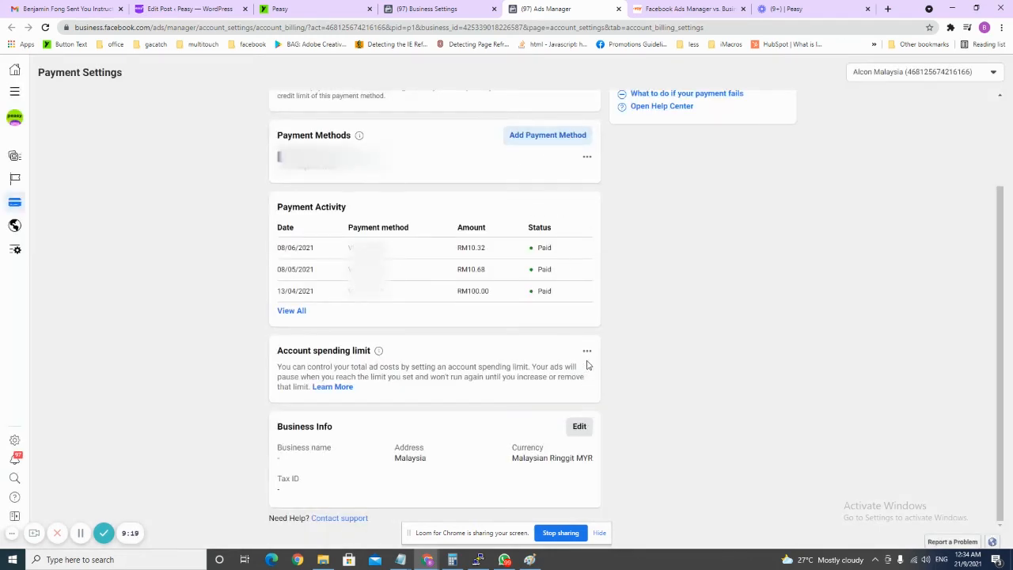
pyautogui.click(439, 8)
# Close the Edit Ad Account dialog and switch to Peasy's Connection Setup.
pyautogui.click(647, 219)
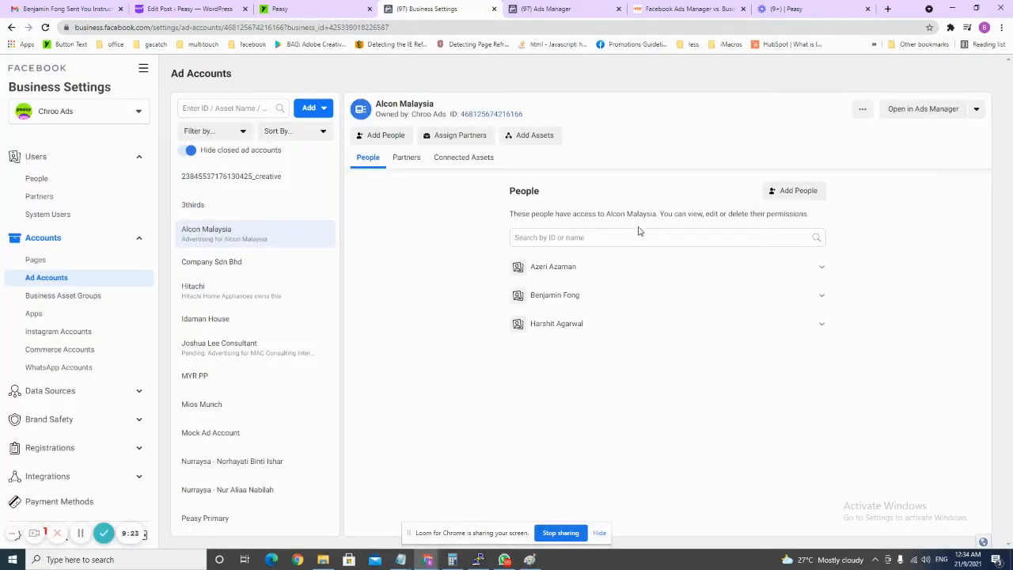
pyautogui.click(330, 10)
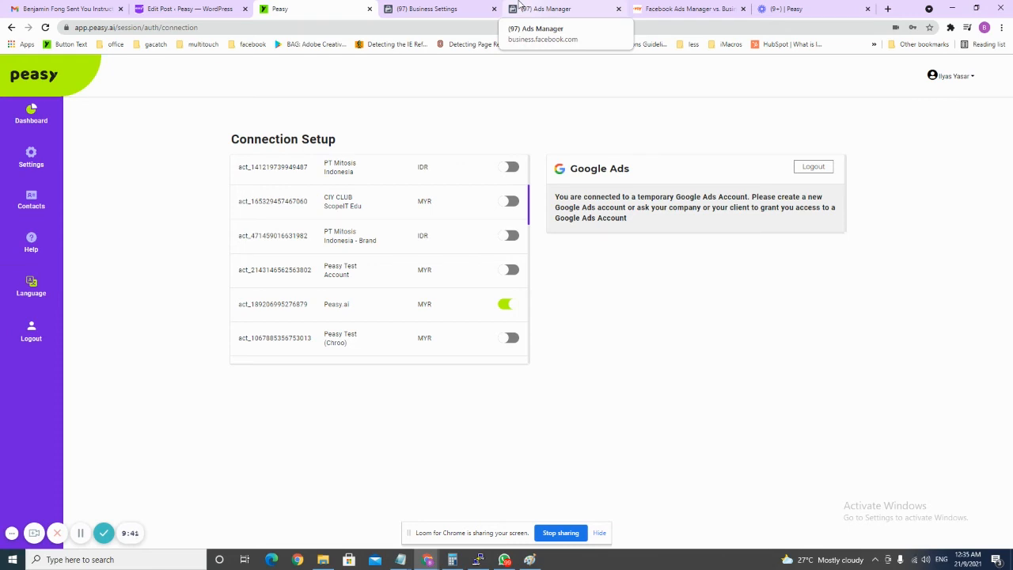
# Switch back to the Alcon Malaysia ad account's People list in Business Settings.
pyautogui.click(466, 4)
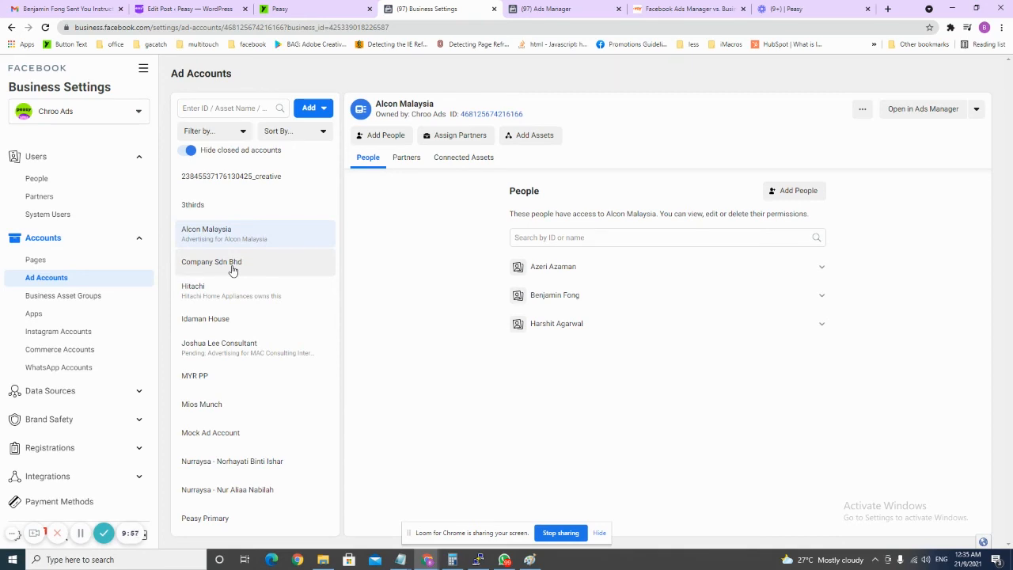
# Open Data Sources > Pixels and select the LoW Sign up Pixel.
pyautogui.click(69, 391)
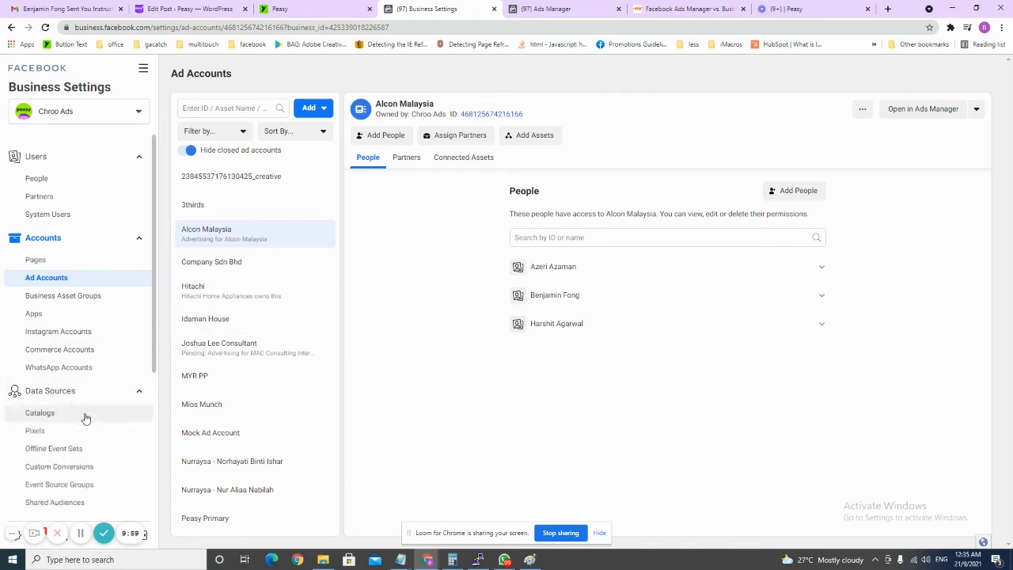
pyautogui.scroll(-2, 85, 371)
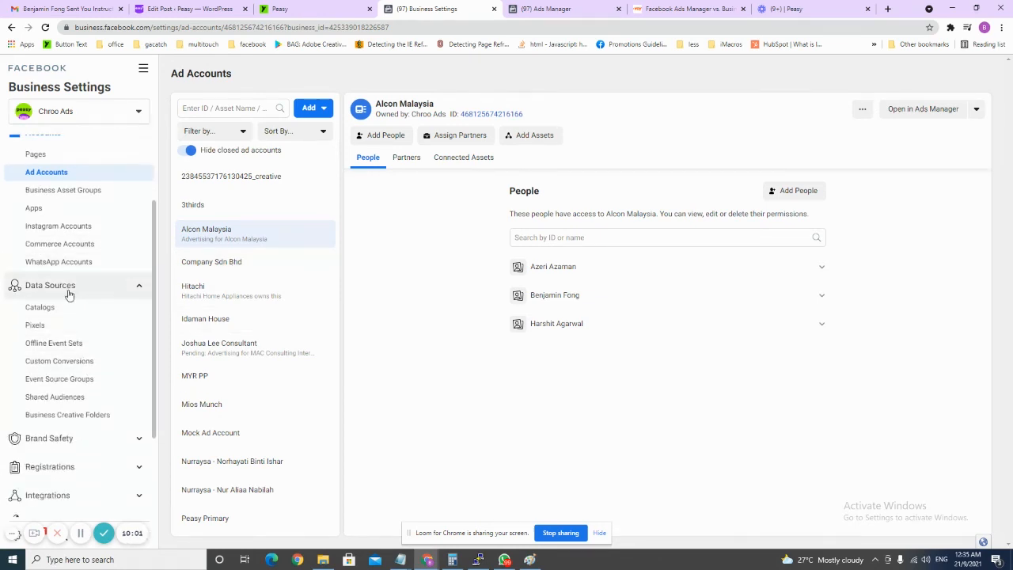
pyautogui.click(66, 325)
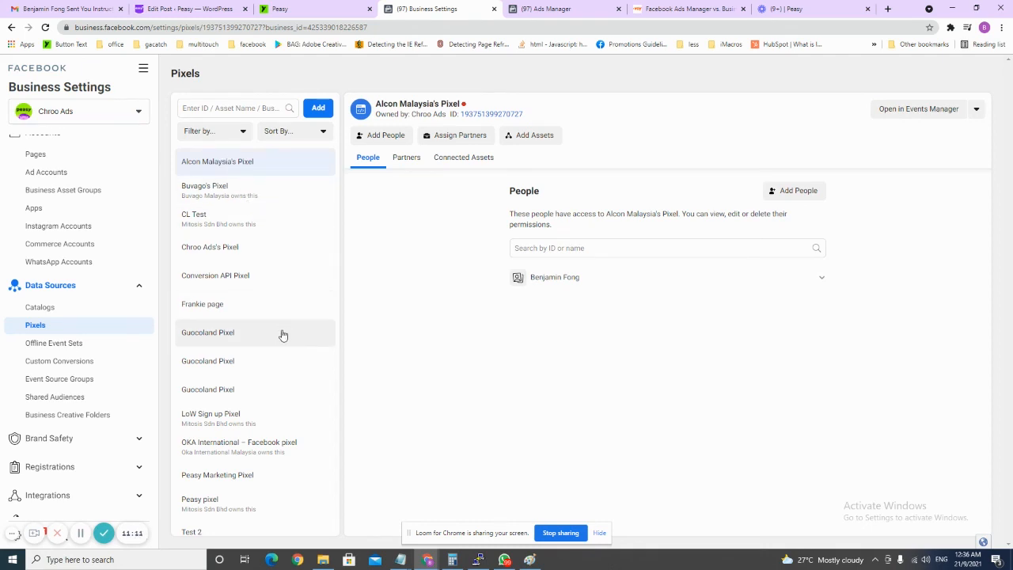
pyautogui.click(307, 423)
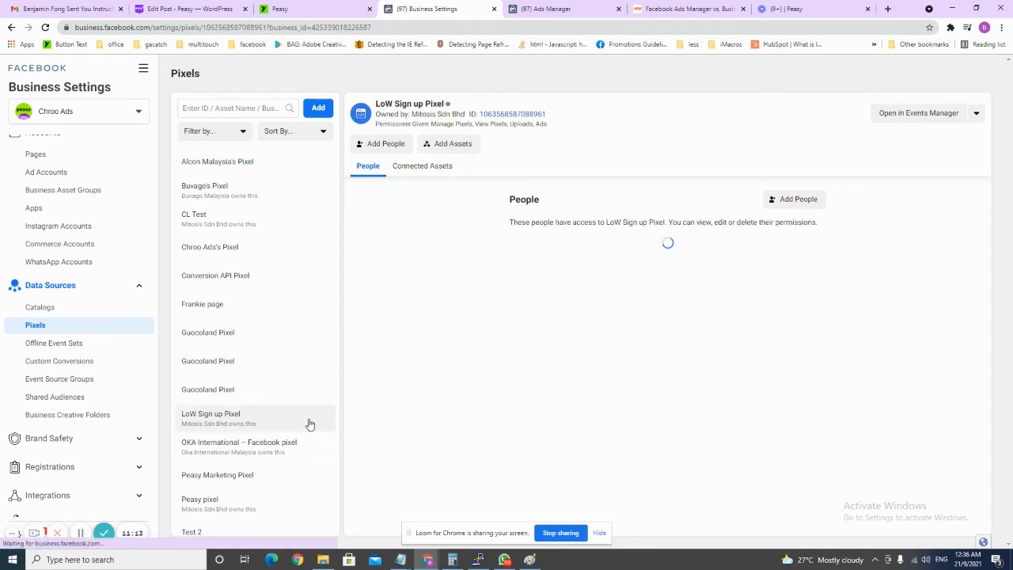
# Connect the Eurogain ad account to the LoW Sign up Pixel as an assigned asset.
pyautogui.click(446, 146)
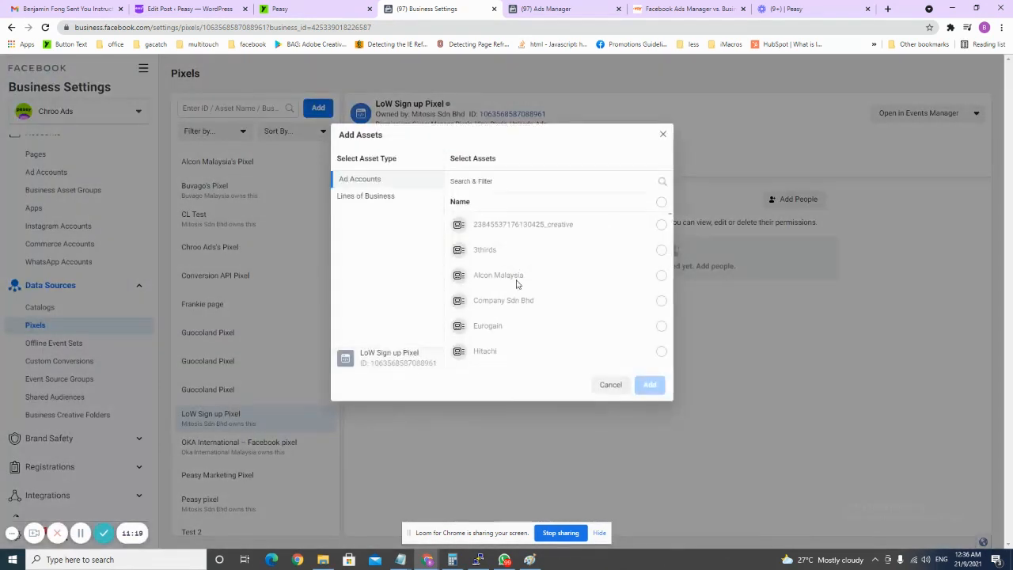
pyautogui.scroll(-1, 519, 271)
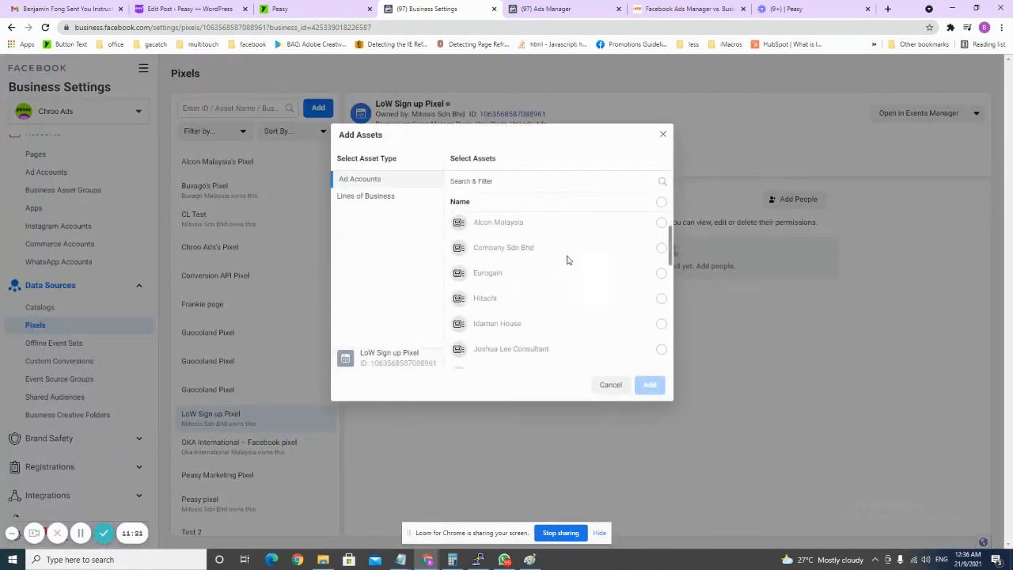
pyautogui.click(625, 273)
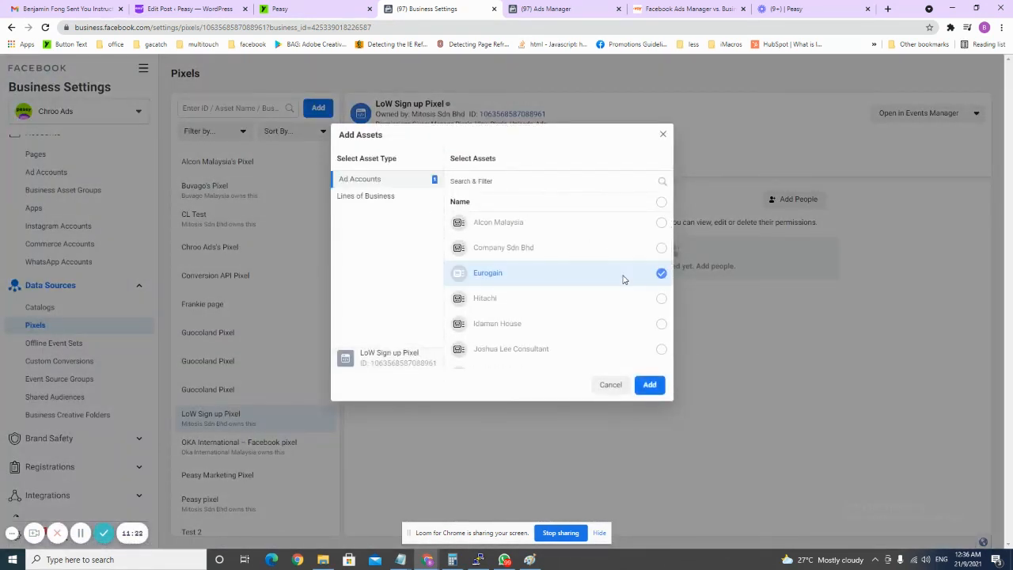
pyautogui.click(648, 384)
pyautogui.click(348, 9)
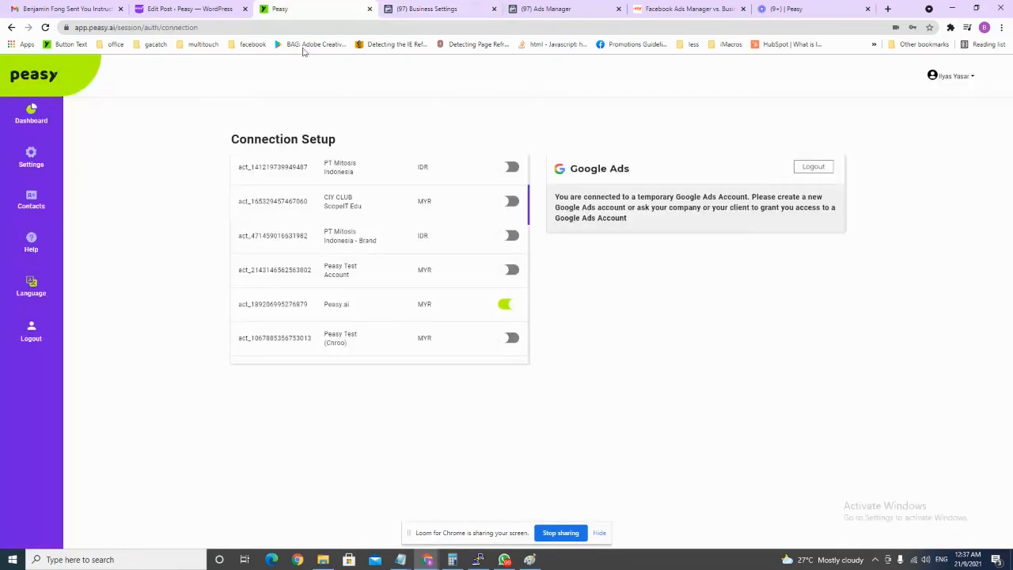
# Edit the Peasy Marketing profile from the dashboard, keeping its name and choosing the target customer type.
pyautogui.click(32, 119)
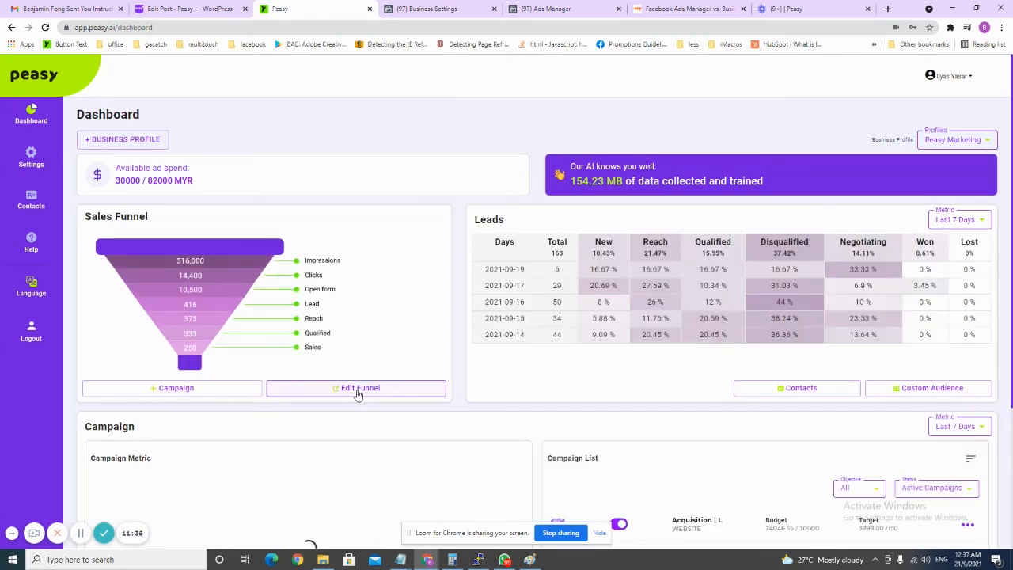
pyautogui.click(357, 394)
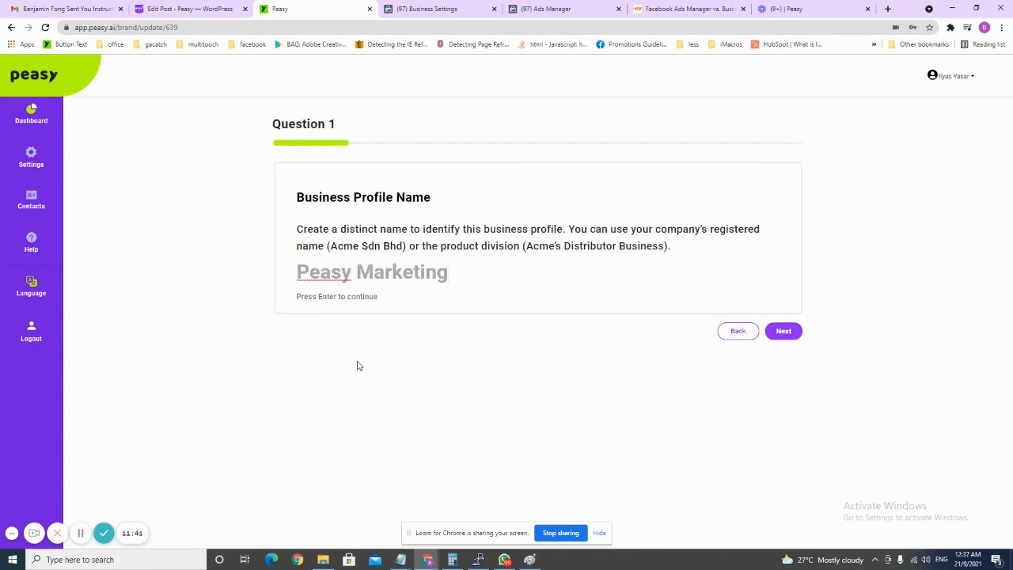
pyautogui.click(782, 332)
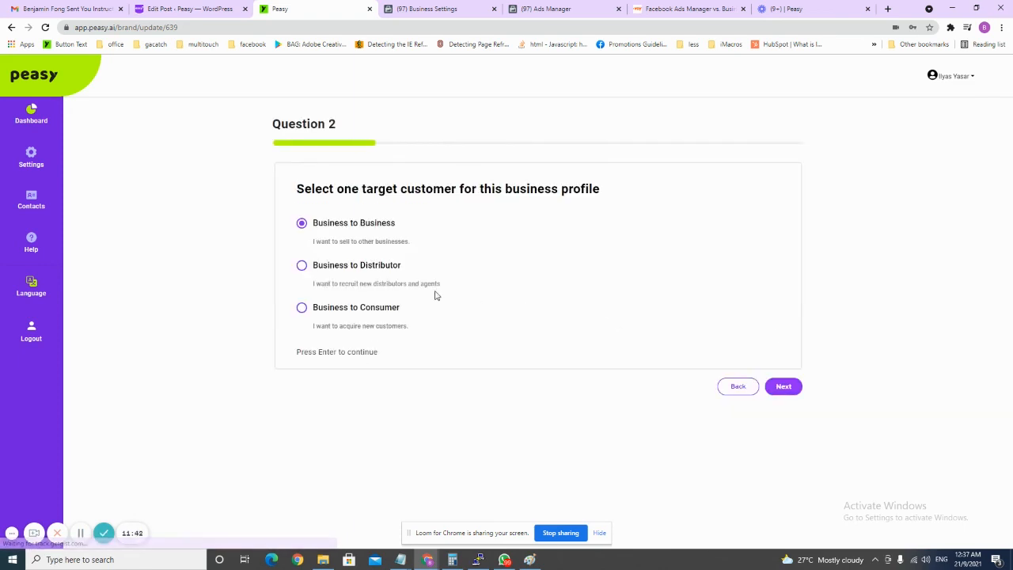
pyautogui.click(400, 313)
pyautogui.click(783, 386)
# Choose the business's industry, pass the Facebook page question, and open the pixel list on Question 6.
pyautogui.click(701, 325)
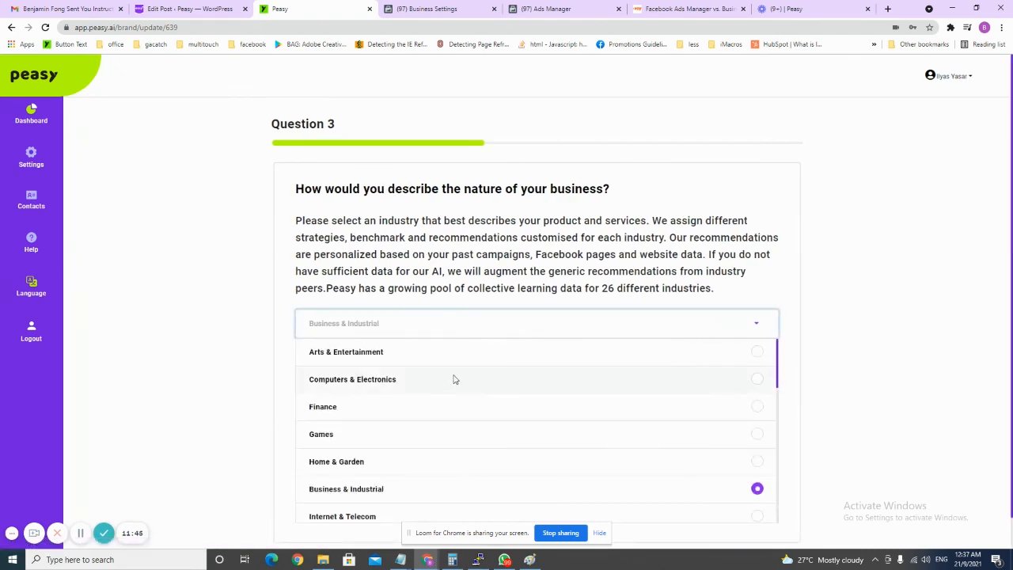
pyautogui.click(443, 346)
pyautogui.click(784, 323)
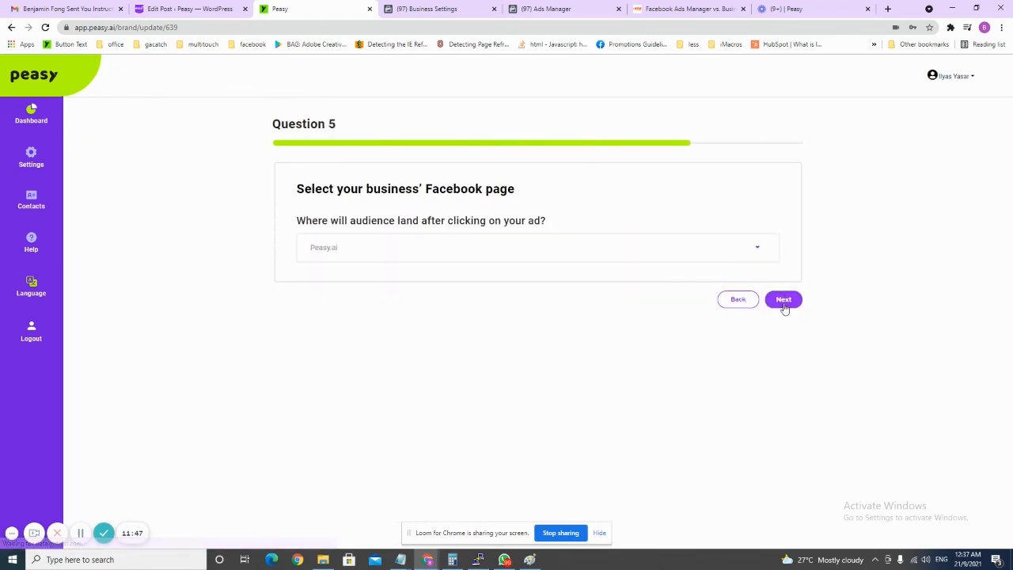
pyautogui.click(783, 306)
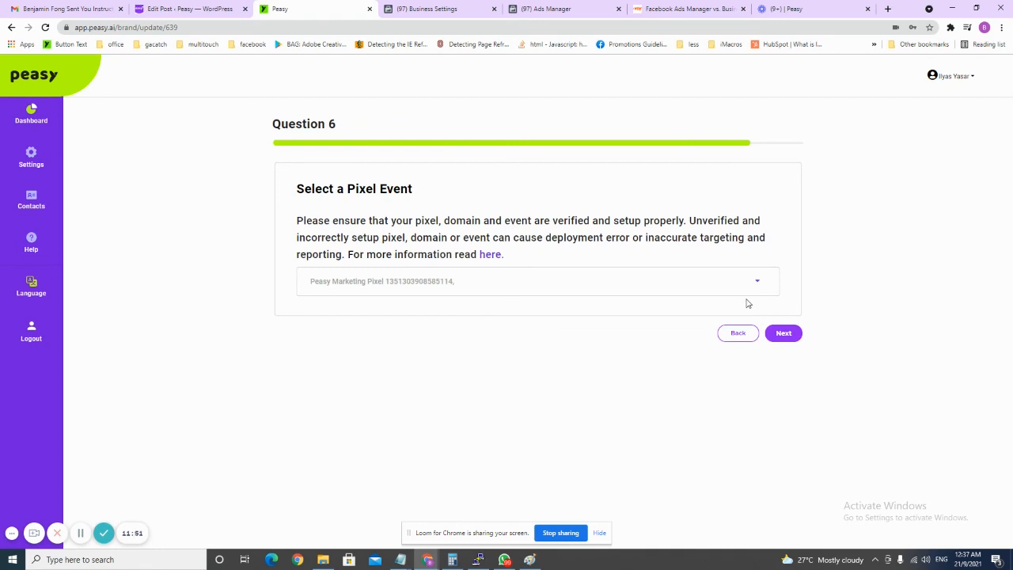
pyautogui.click(677, 285)
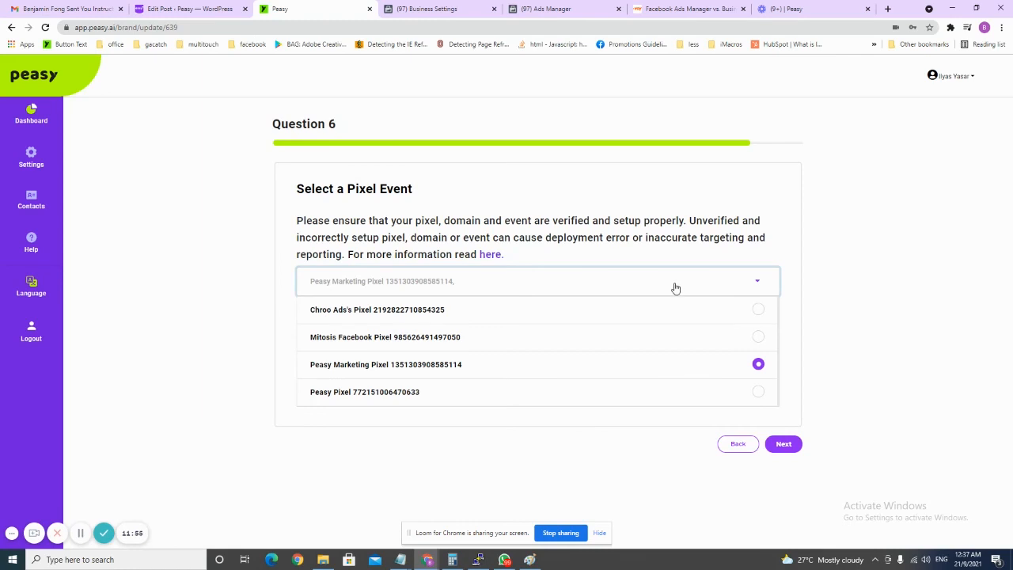